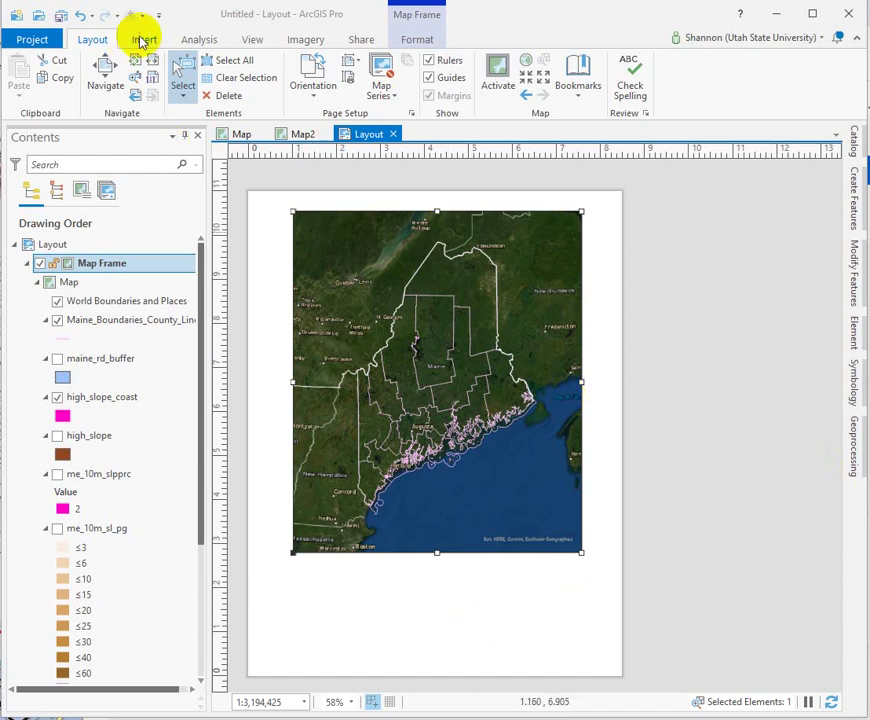
Choose the Scale Line 1 imperial scale bar from the Insert tab's Scale Bar gallery.
left_click(143, 39)
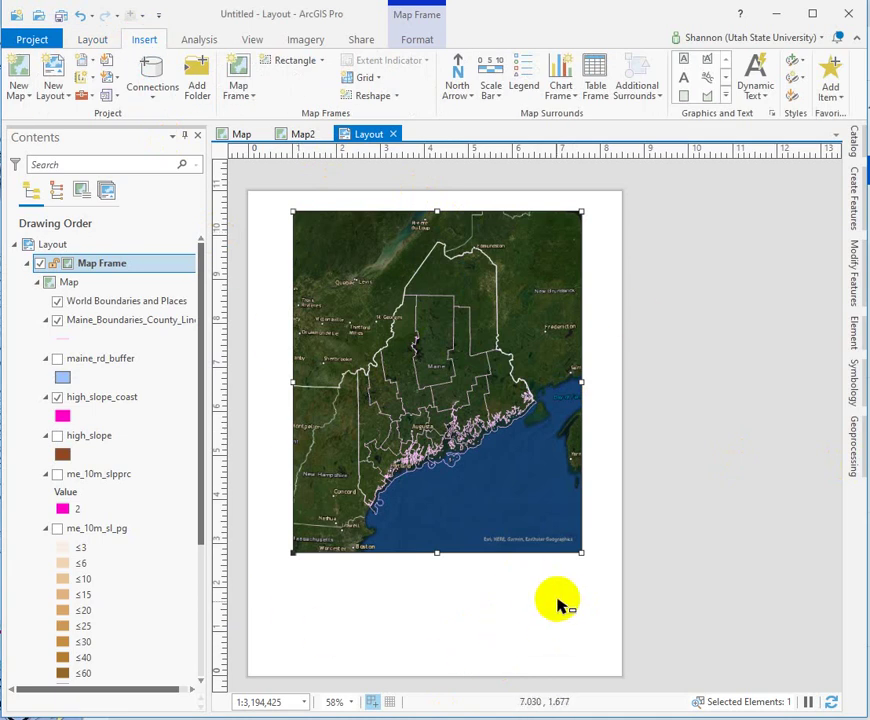
left_click(438, 209)
left_click(359, 330)
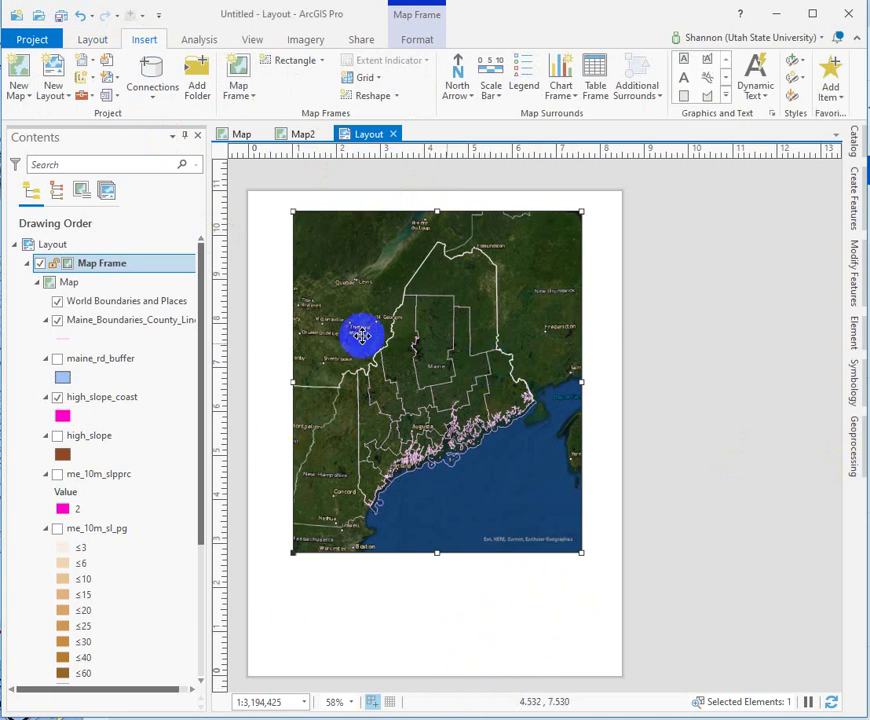
left_click(429, 213)
left_click(509, 287)
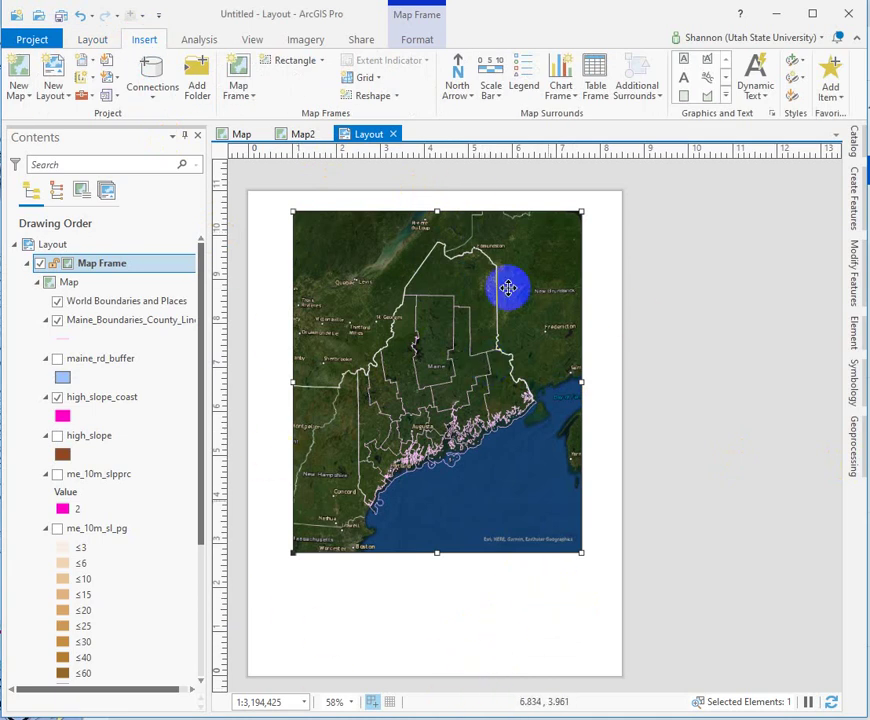
left_click(491, 88)
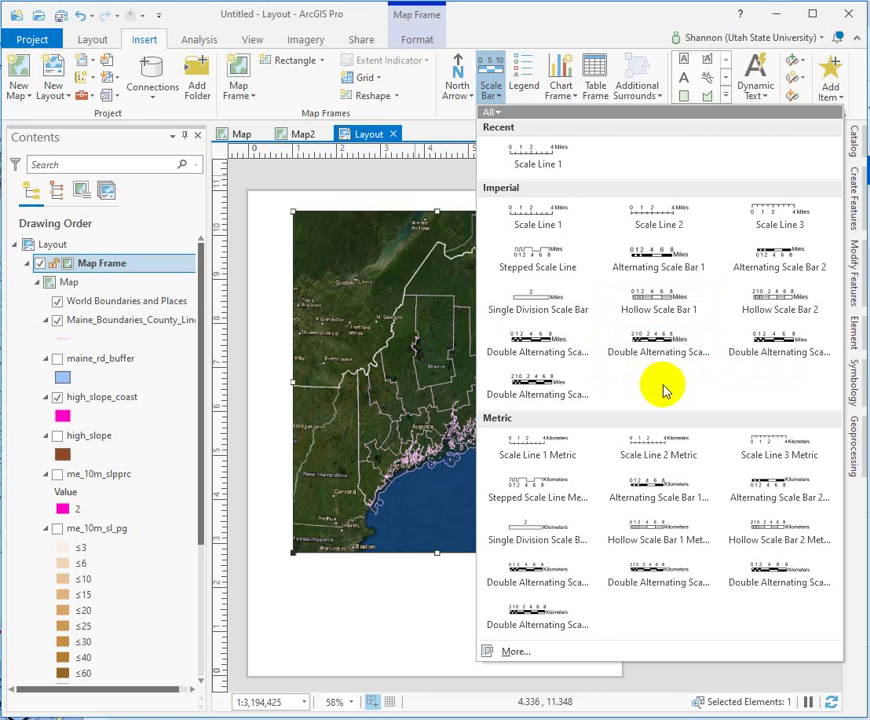
left_click(522, 218)
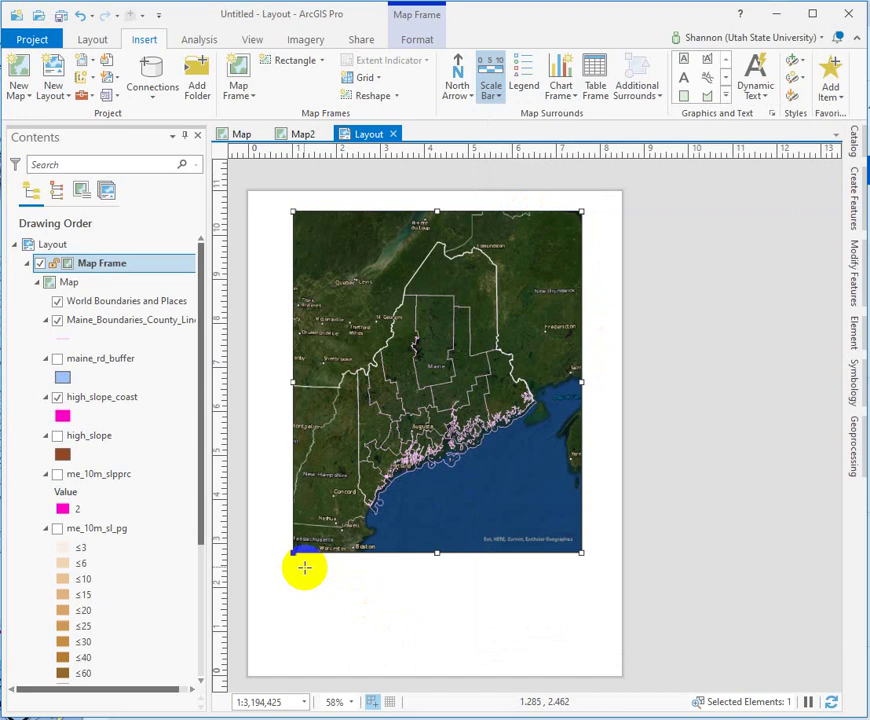
Draw the scale bar below the map frame, shorten its frame from the top, and centre it in view.
left_click_drag(293, 554, 510, 612)
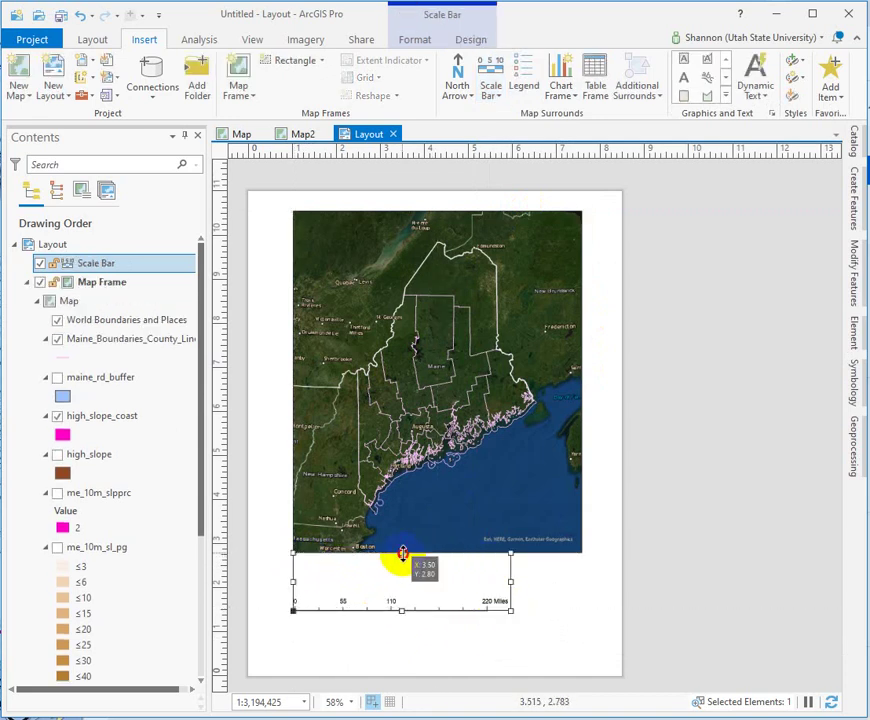
left_click_drag(402, 553, 402, 583)
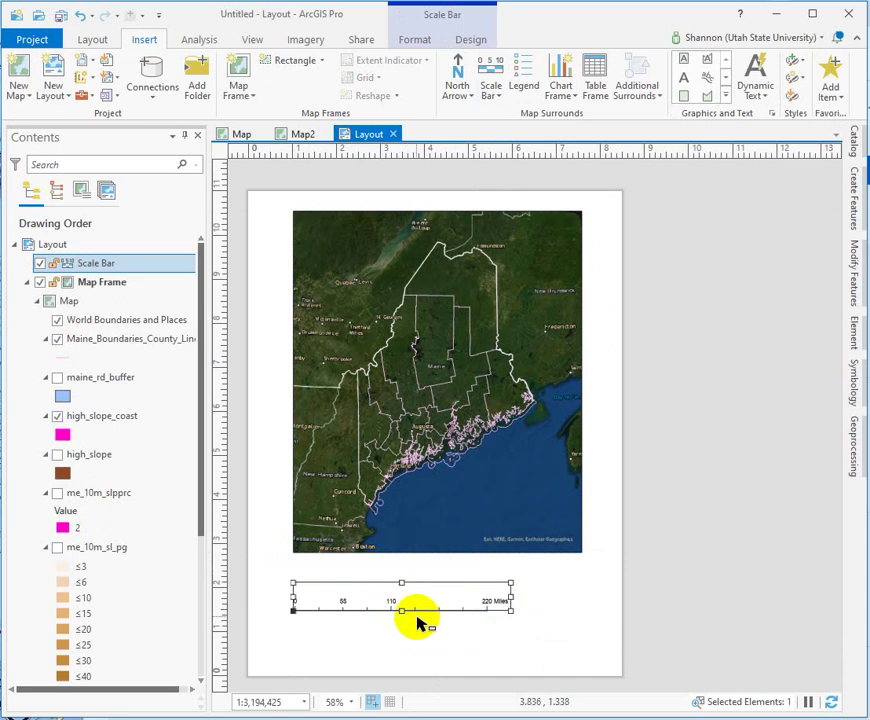
scroll(418, 622, "up", 4)
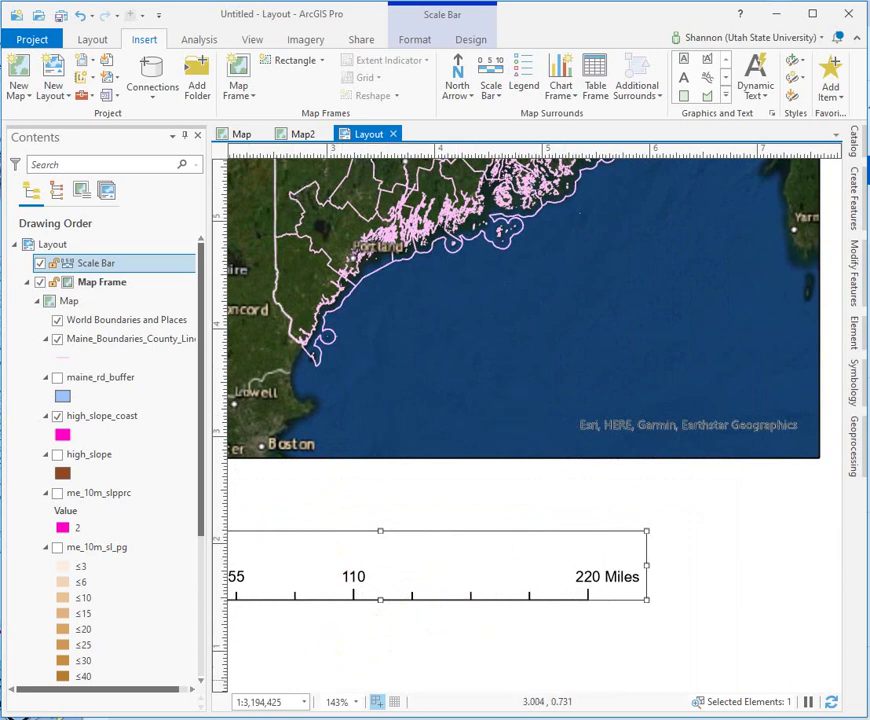
left_click_drag(555, 662, 719, 540)
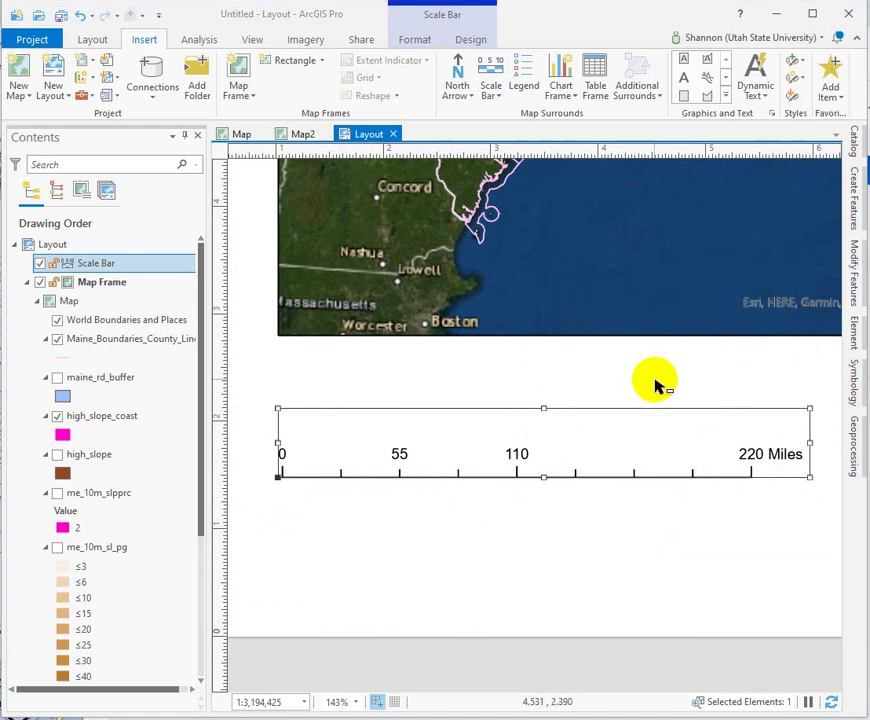
double_click(641, 428)
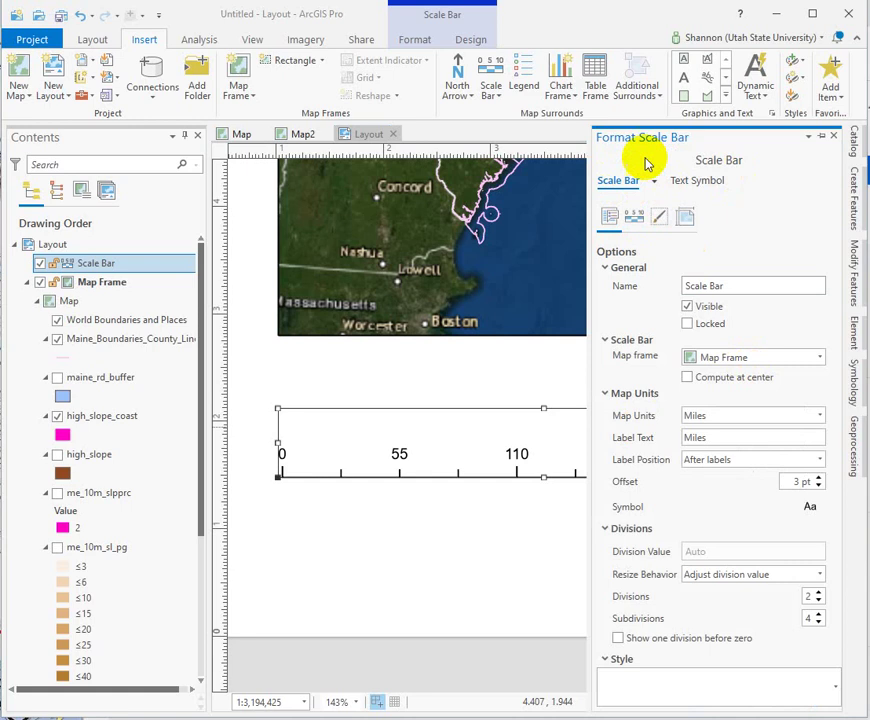
left_click(634, 220)
left_click(608, 220)
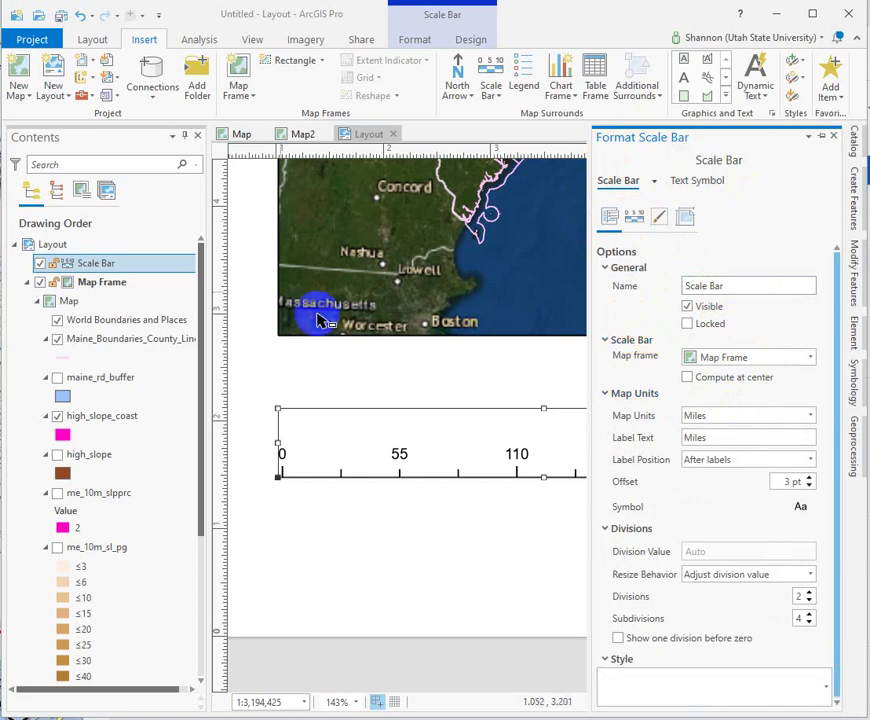
left_click(355, 298)
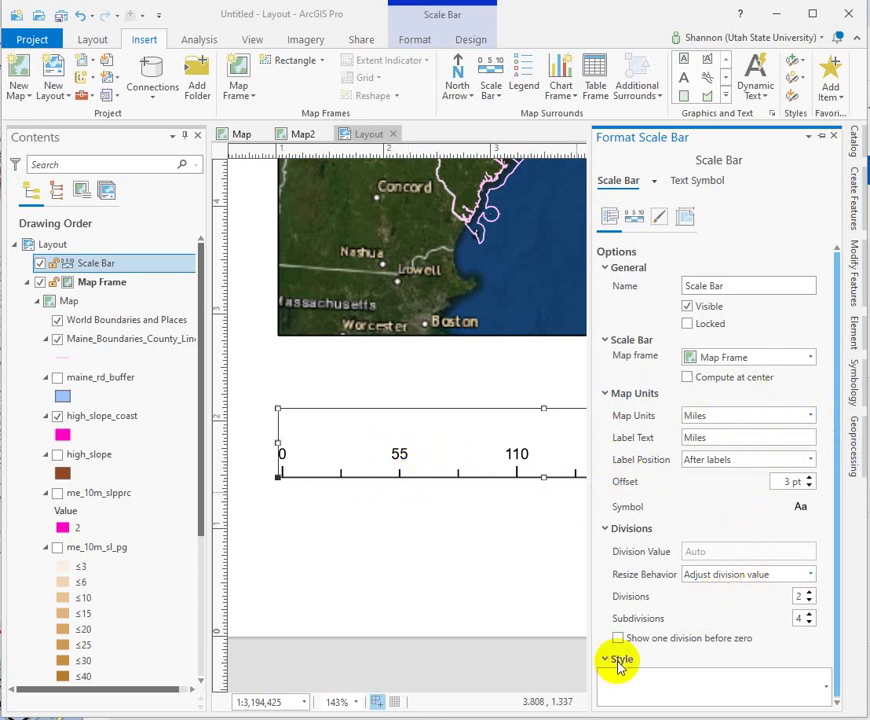
left_click(809, 575)
left_click(809, 575)
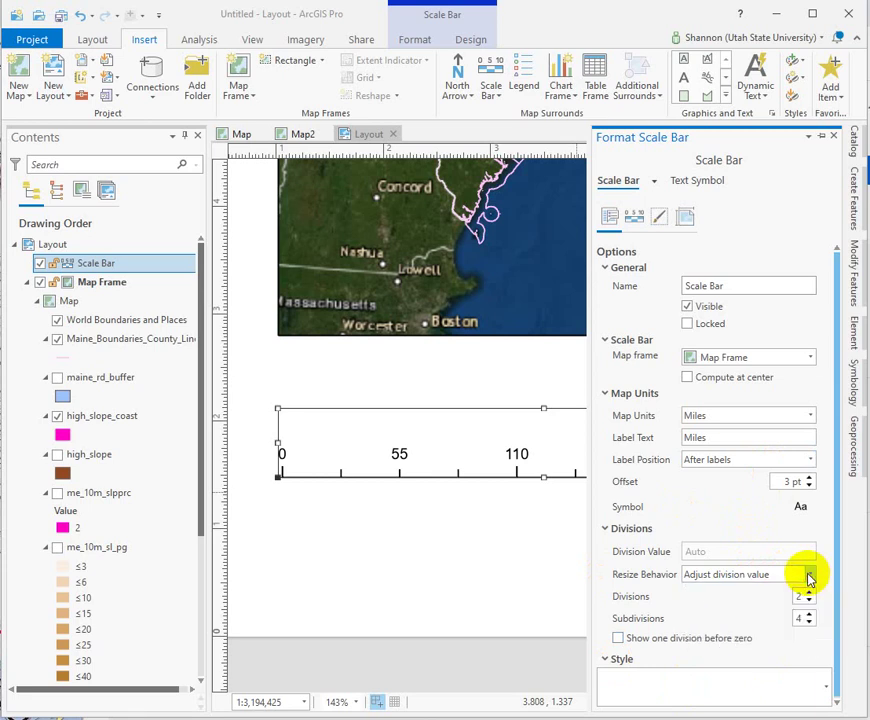
Set both Numbers Frequency and Marks Frequency to Ends (and zero) in the scale bar properties.
left_click(630, 229)
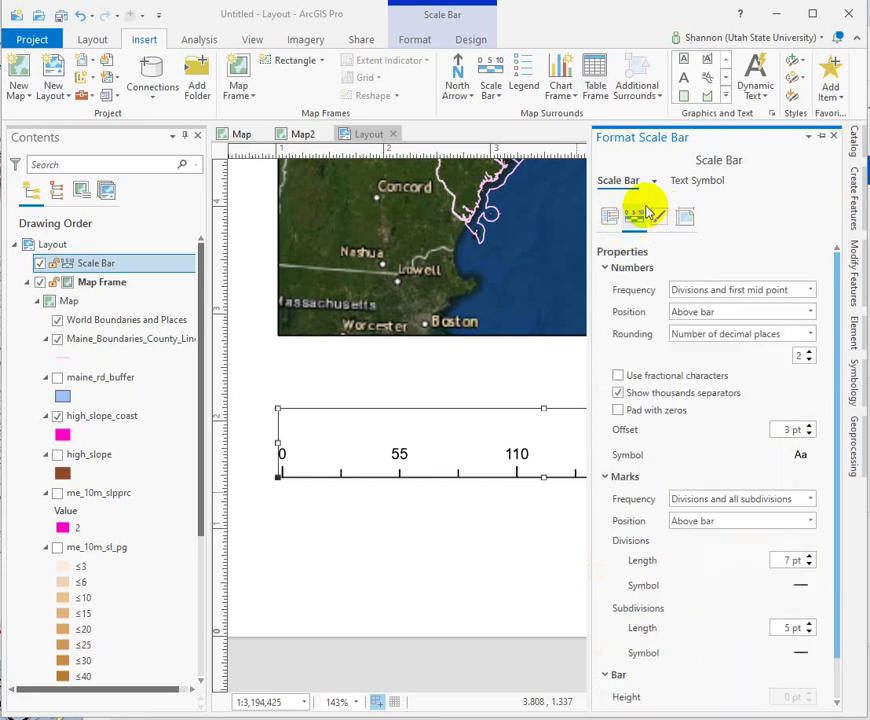
left_click(810, 291)
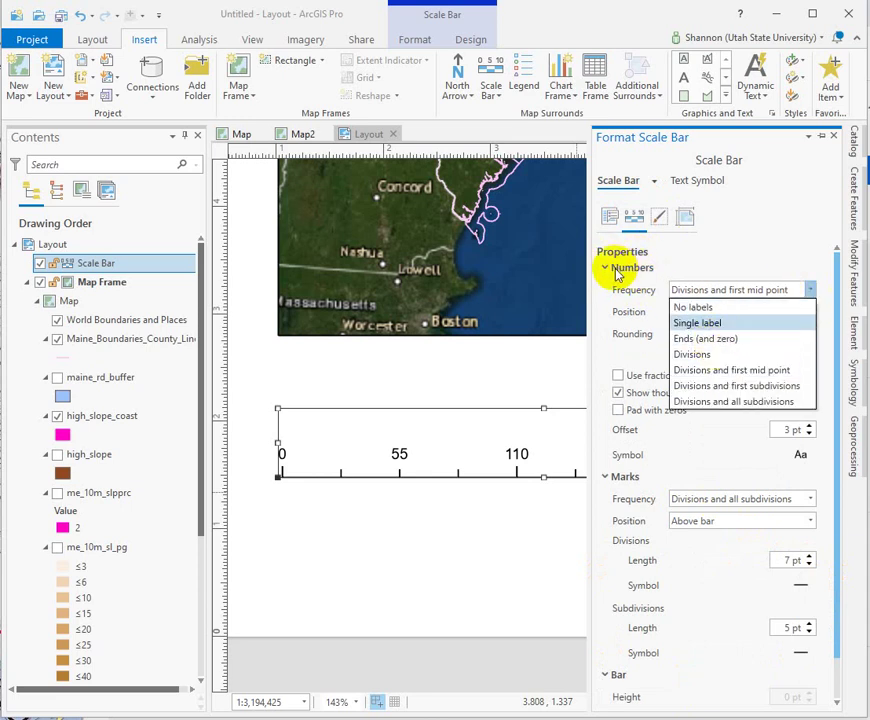
left_click(702, 341)
left_click(812, 500)
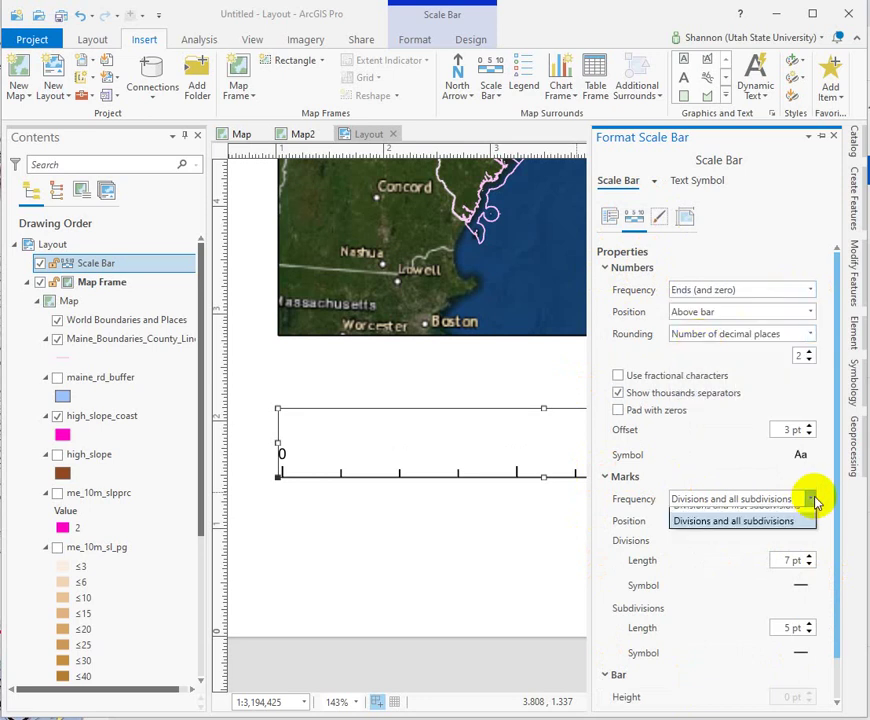
left_click(722, 549)
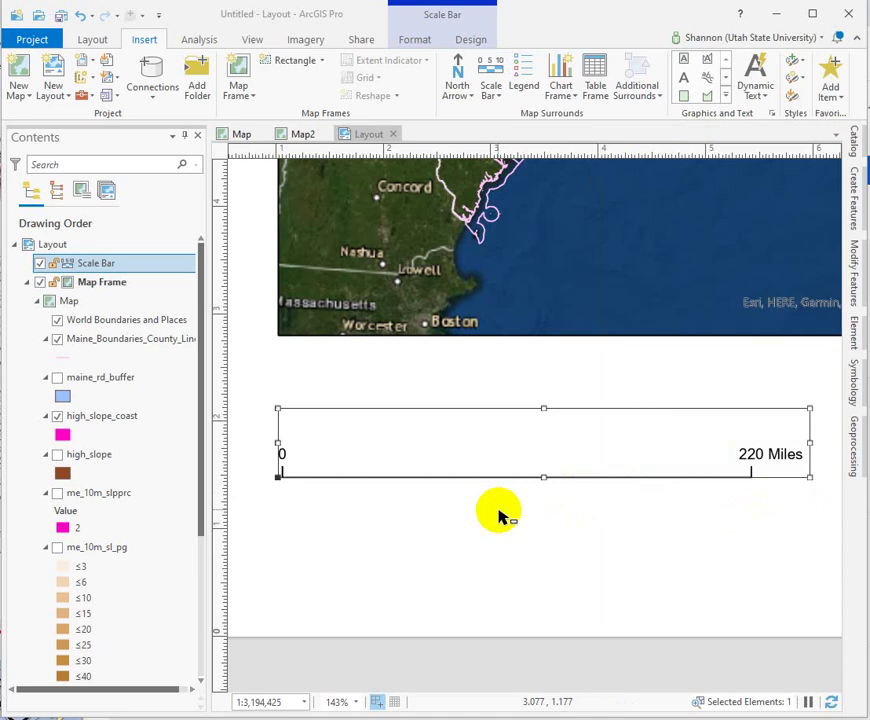
Set the scale bar's Marks Frequency to divisions and first midpoint.
right_click(790, 336)
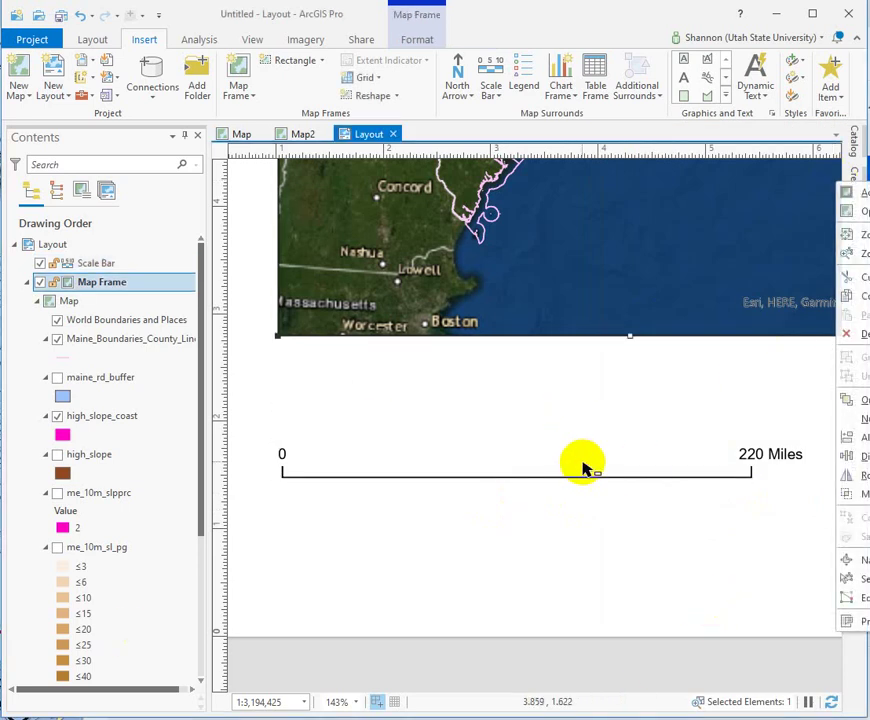
key("Escape")
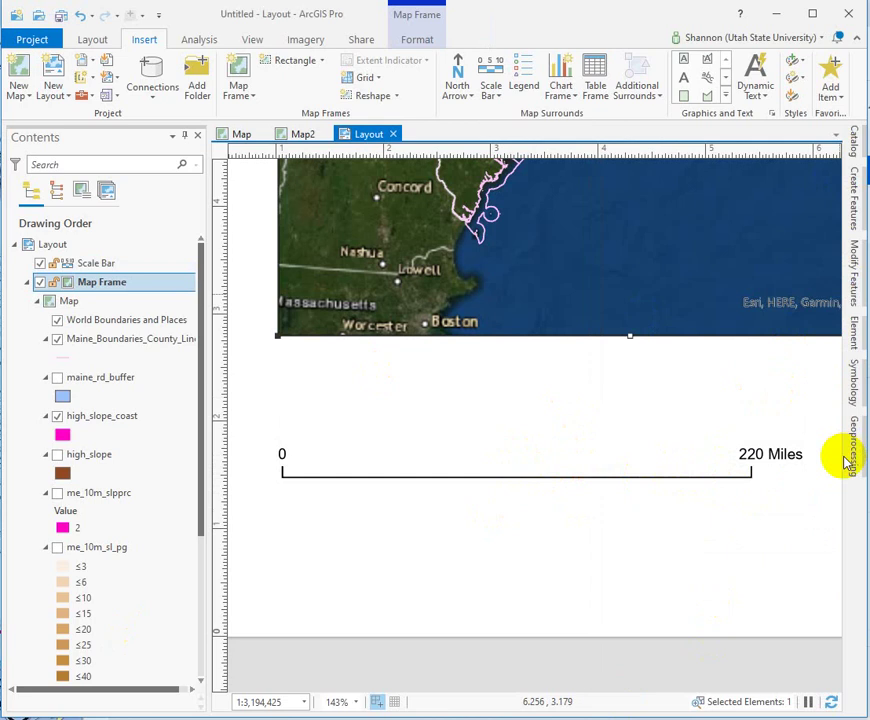
left_click(652, 467)
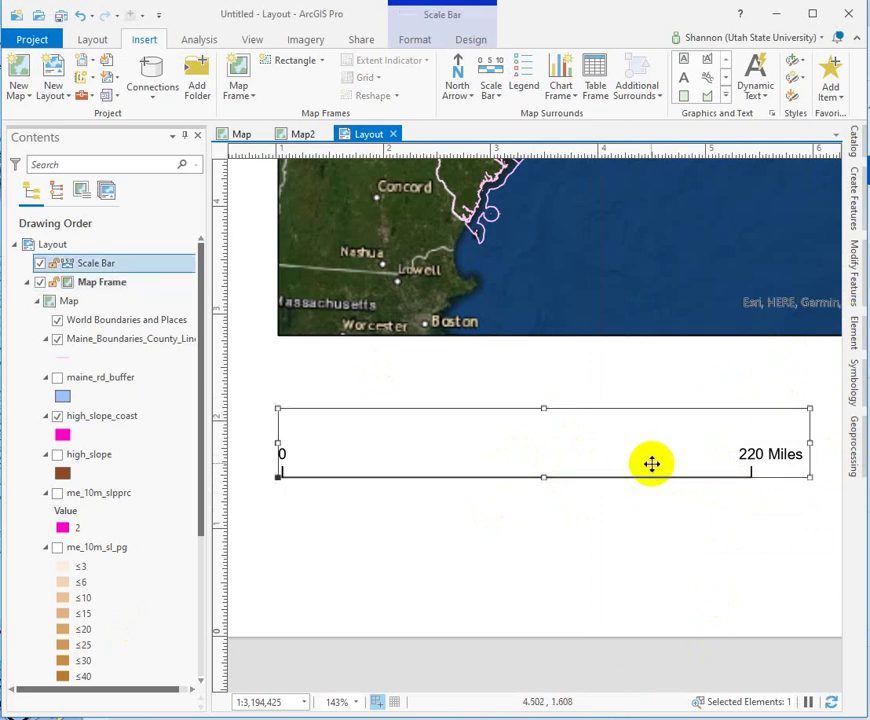
left_click(853, 331)
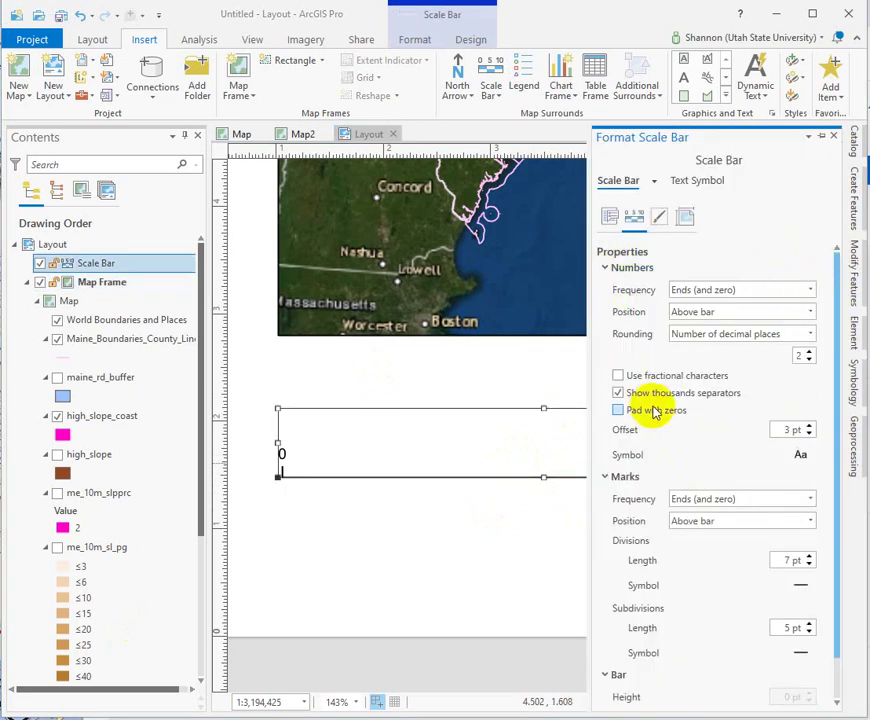
left_click(810, 499)
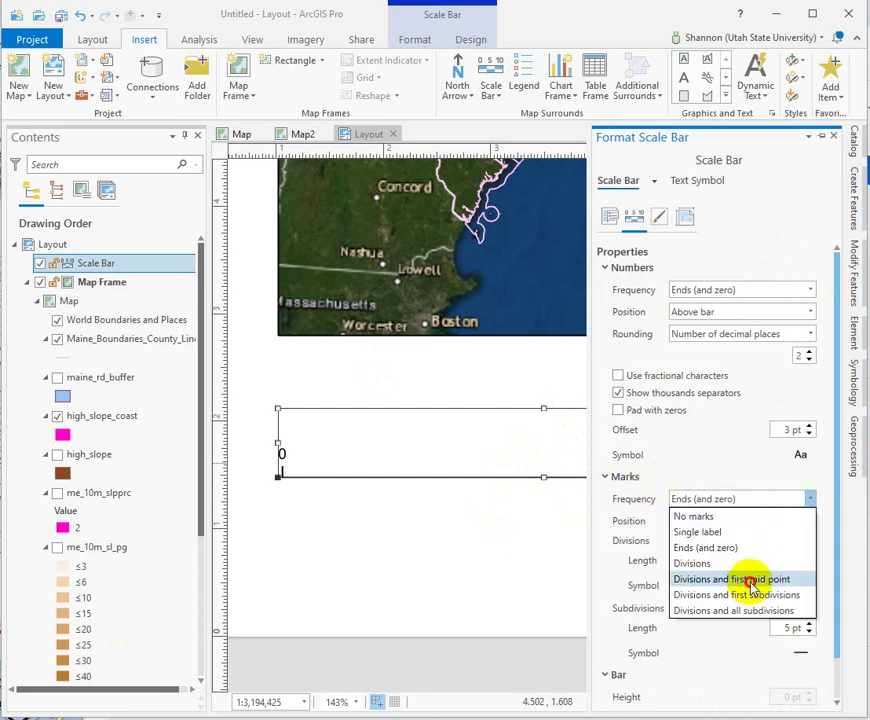
left_click(748, 582)
left_click(565, 563)
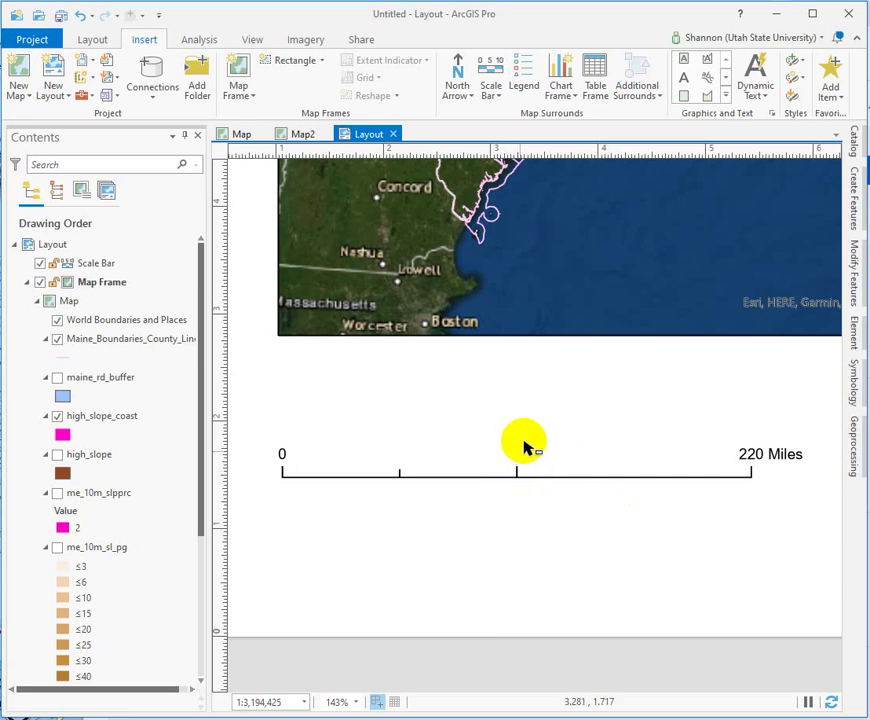
Try several Numbers Frequency options, then settle on Divisions so labels read 0, 110, 220 Miles.
left_click(696, 458)
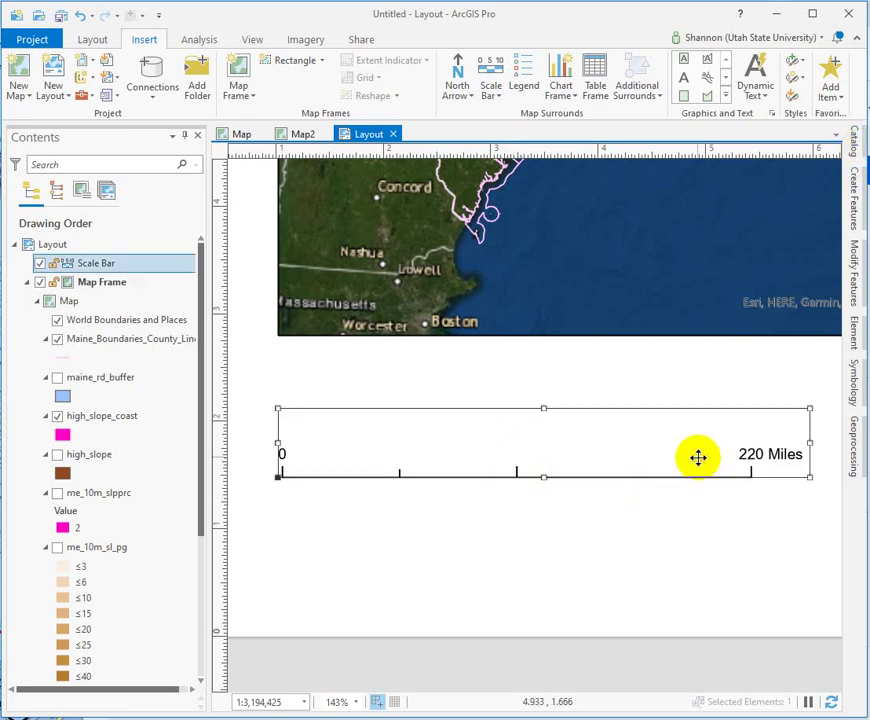
double_click(796, 393)
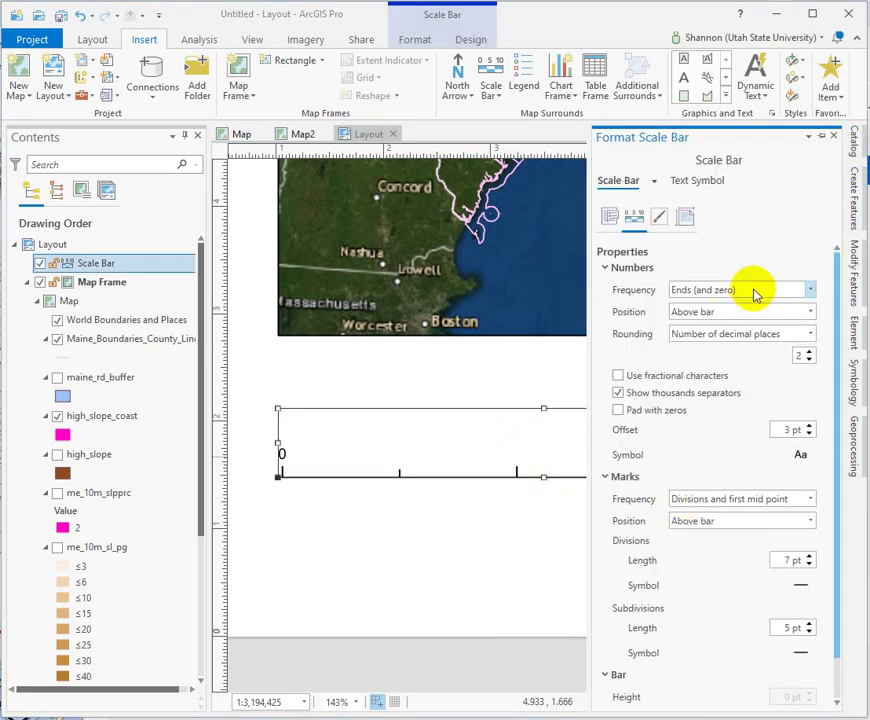
left_click(806, 290)
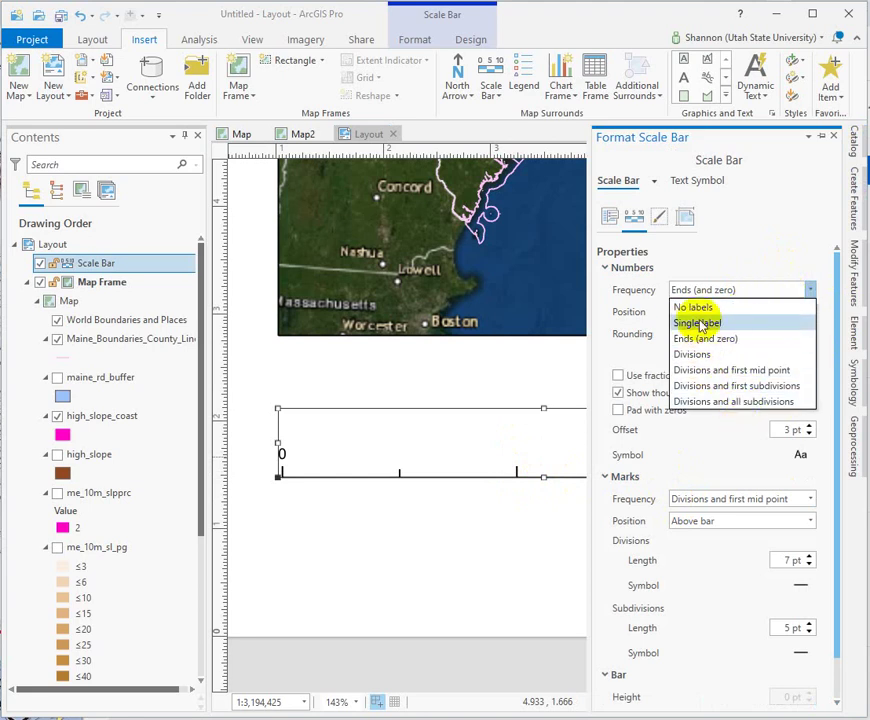
left_click(718, 370)
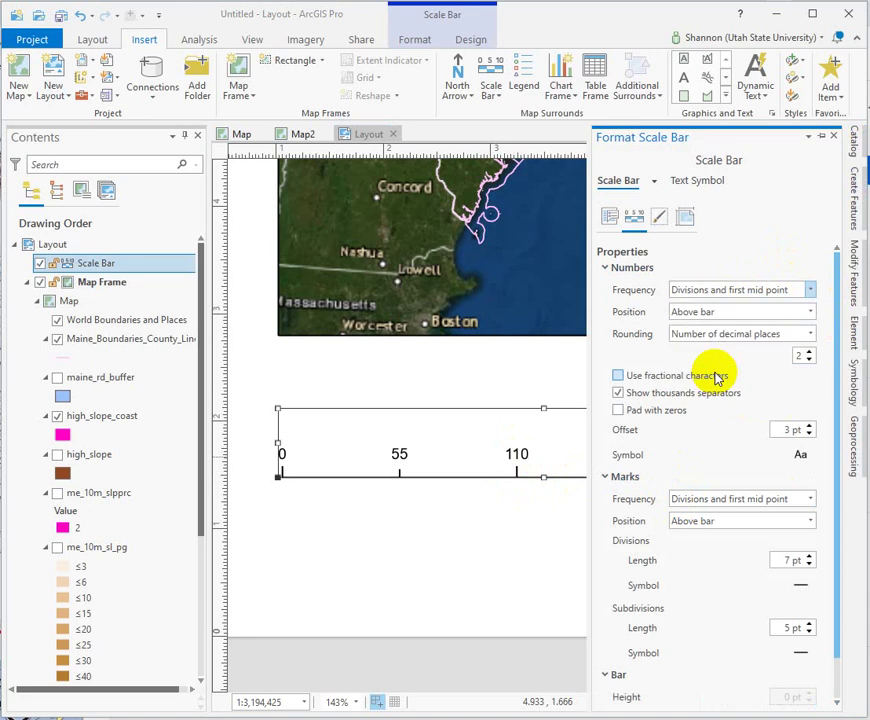
left_click(810, 291)
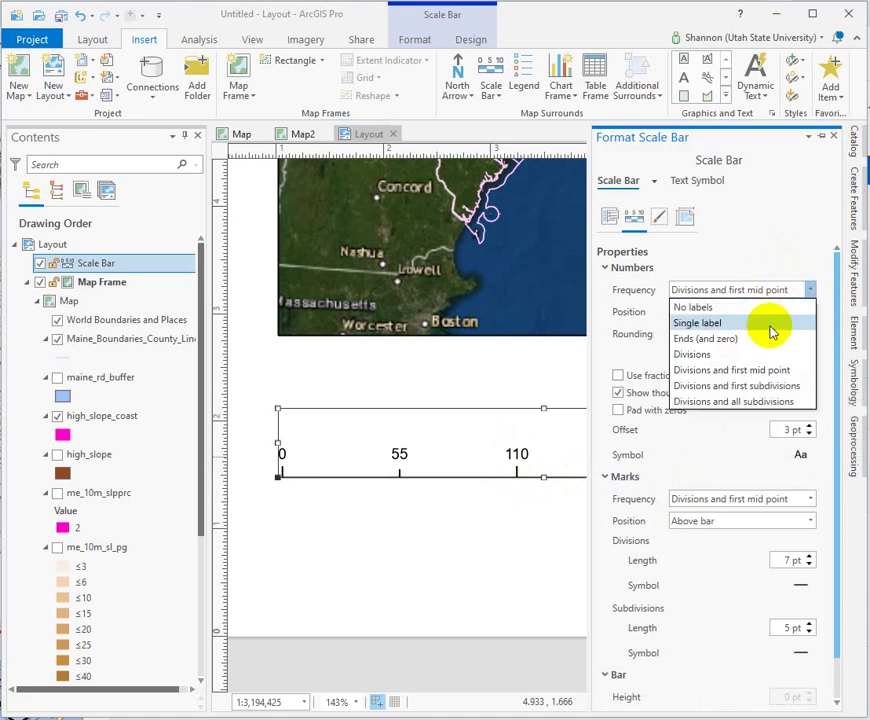
left_click(762, 388)
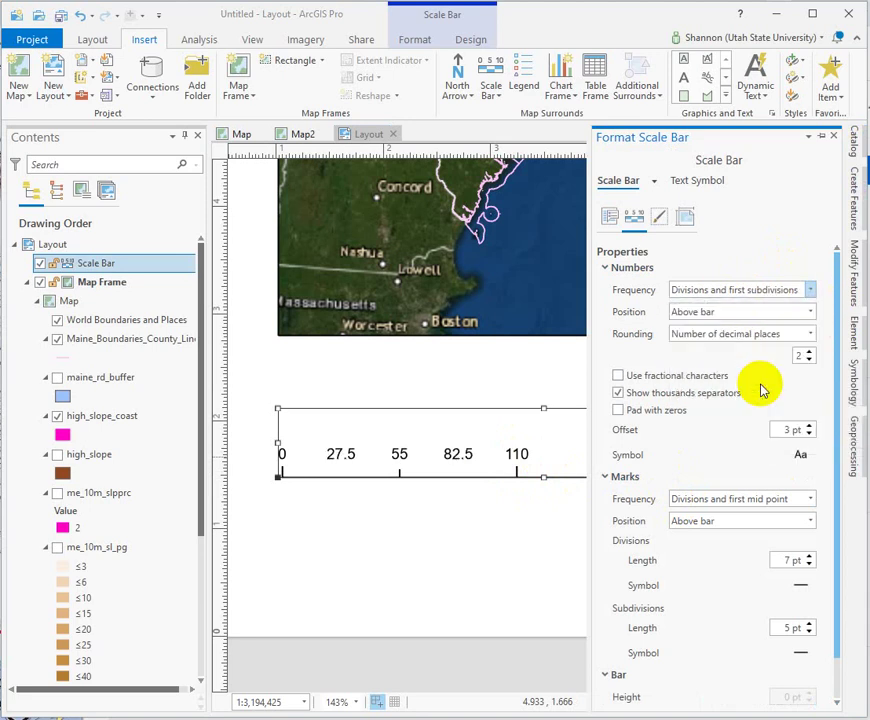
left_click(811, 290)
left_click(758, 403)
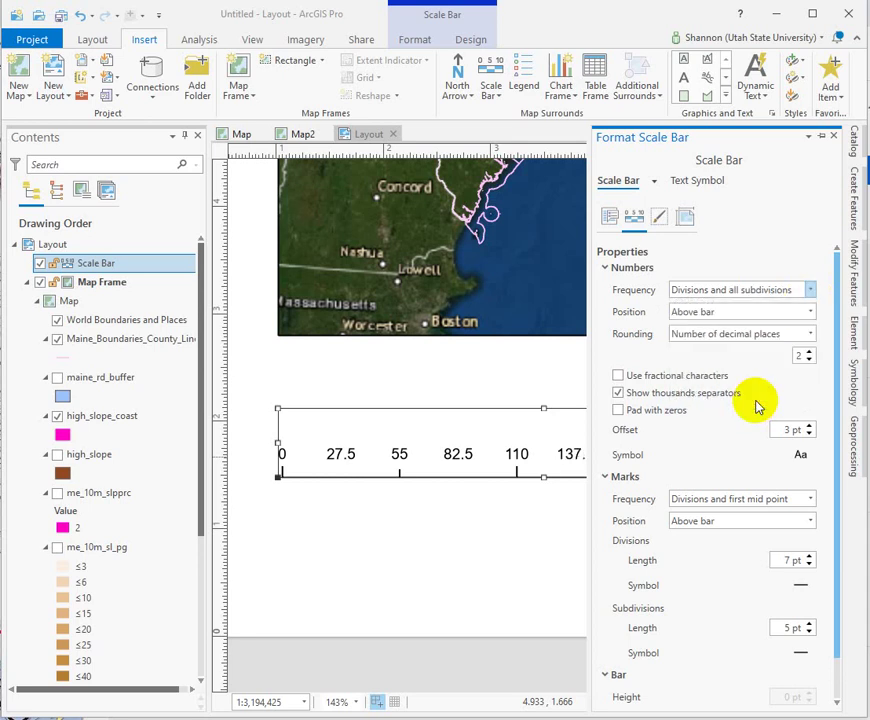
left_click(811, 290)
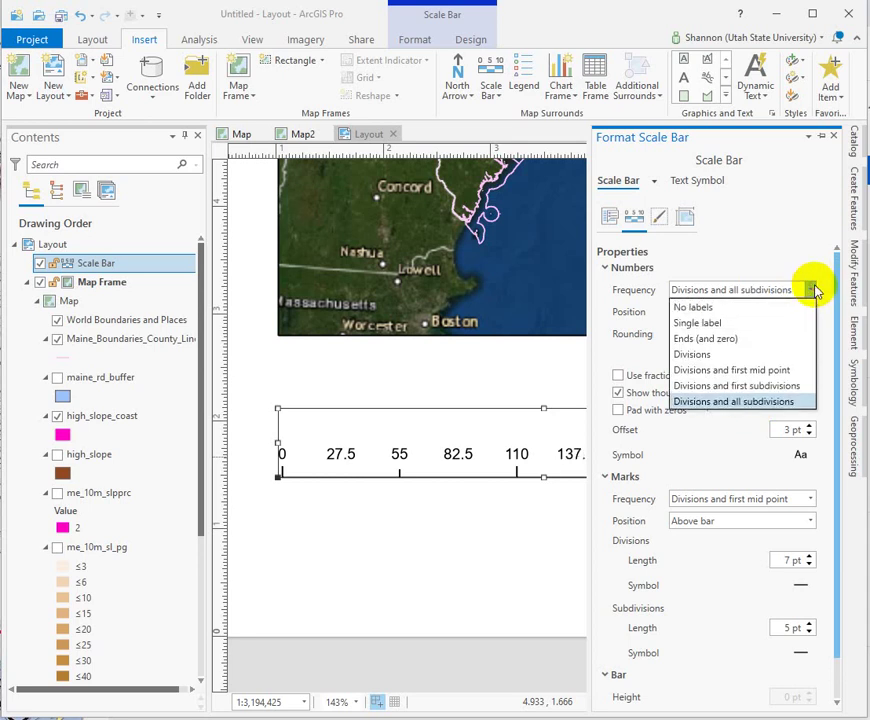
left_click(729, 356)
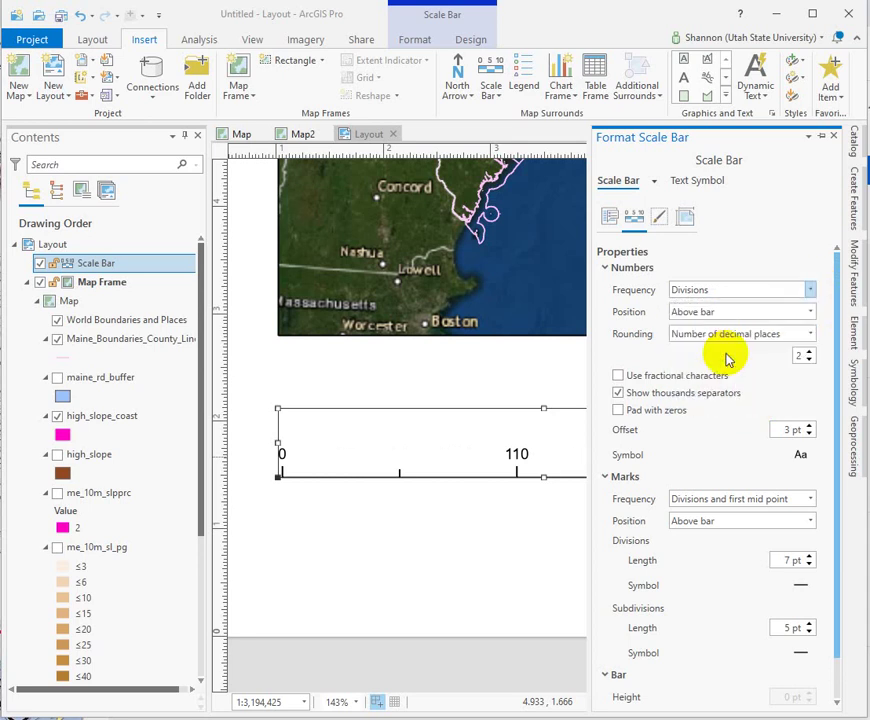
left_click(482, 582)
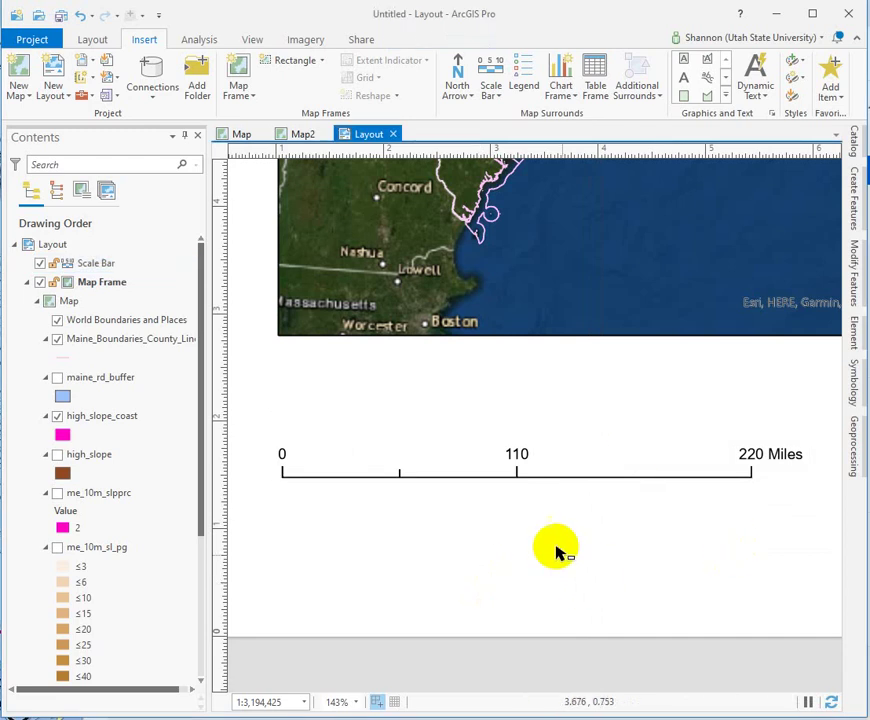
left_click(690, 478)
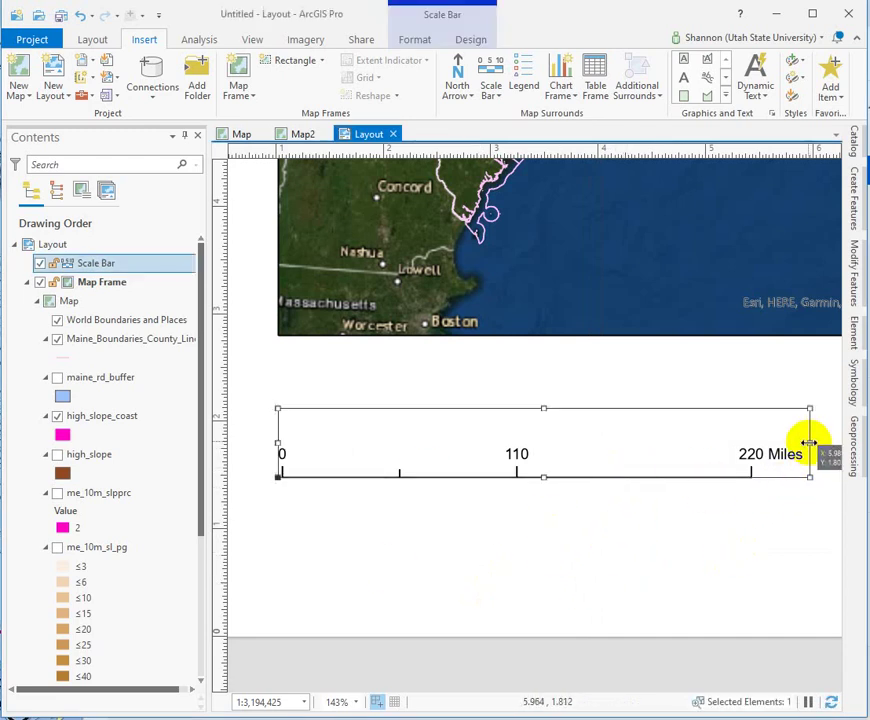
Narrow the scale bar and move it directly beneath the Maine map, now reading 0, 40, 80 Miles.
left_click_drag(809, 442, 592, 478)
scroll(585, 555, "down", 5)
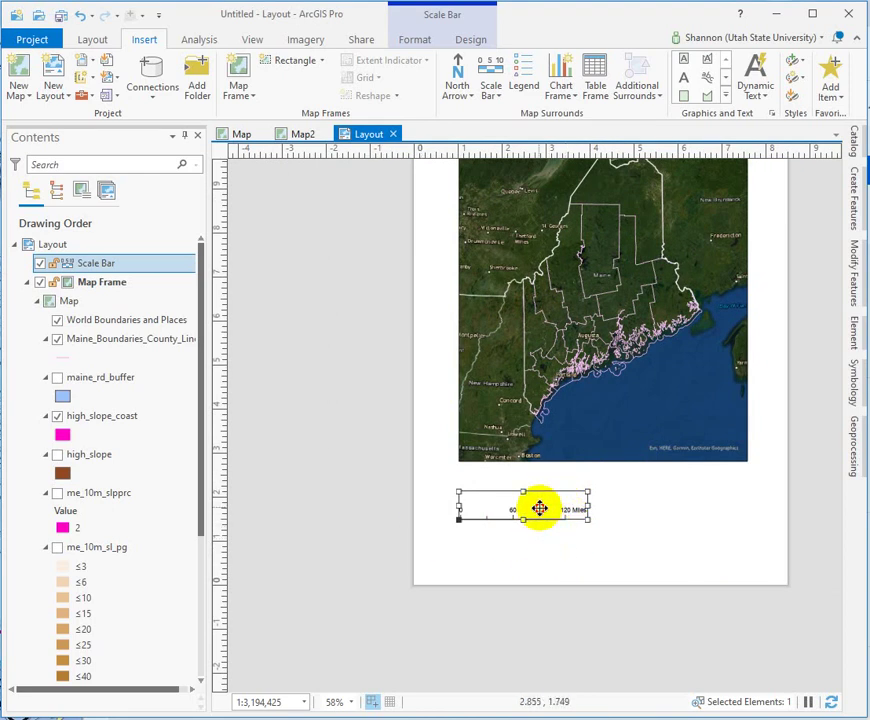
left_click_drag(539, 508, 567, 486)
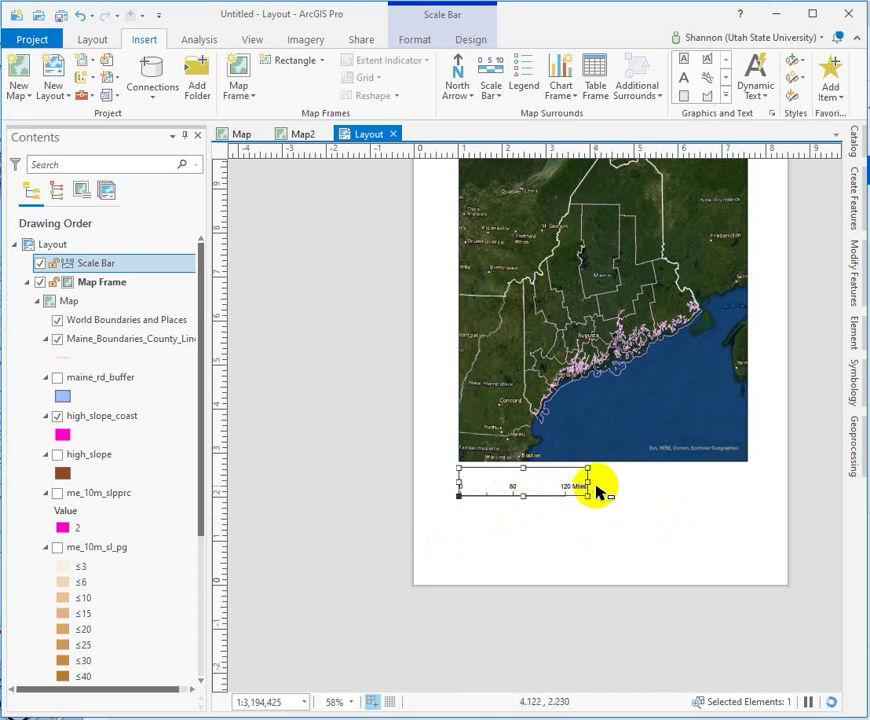
left_click_drag(587, 483, 549, 486)
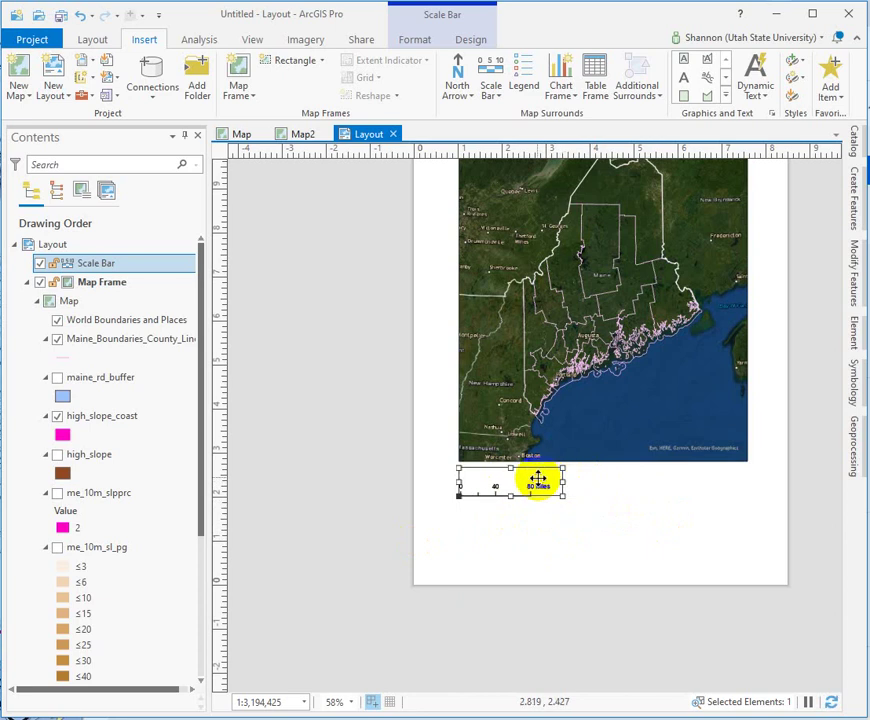
In the scale bar options, set Resize Behavior to Adjust width and Division Value to 50.
double_click(538, 481)
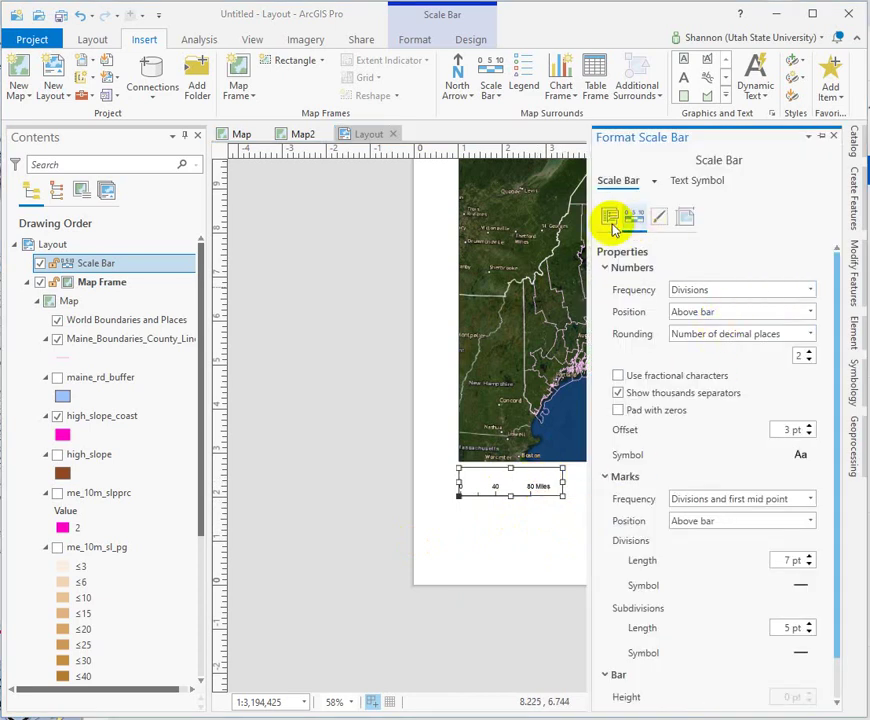
left_click(611, 218)
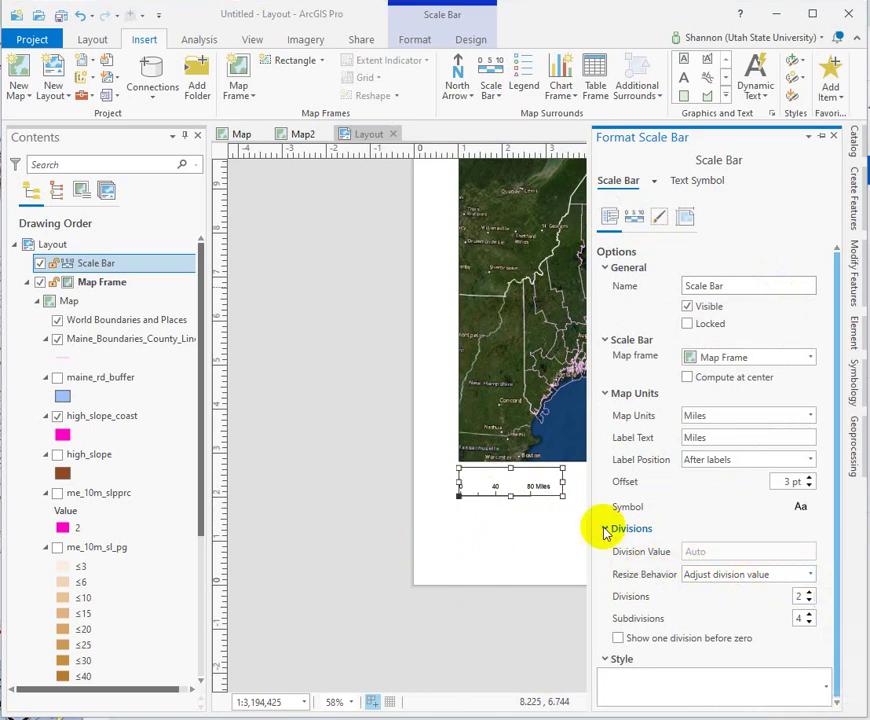
left_click(806, 576)
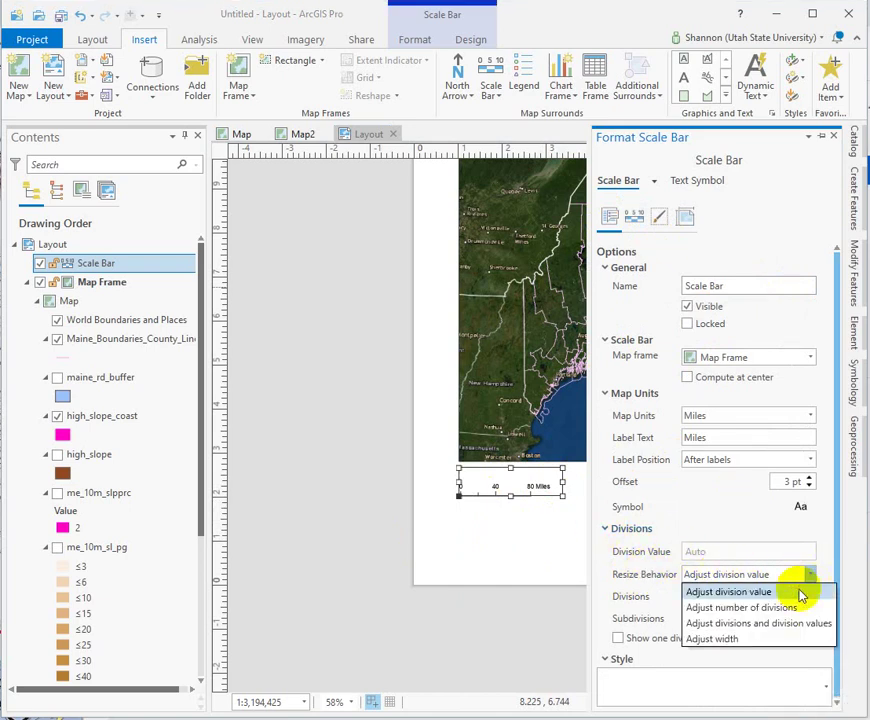
left_click(744, 640)
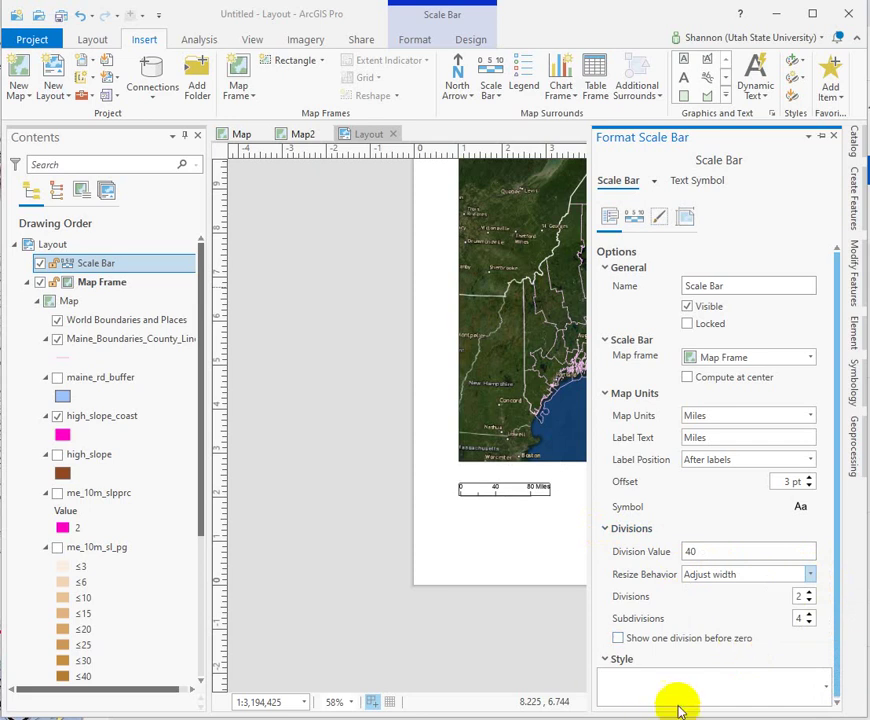
left_click(720, 557)
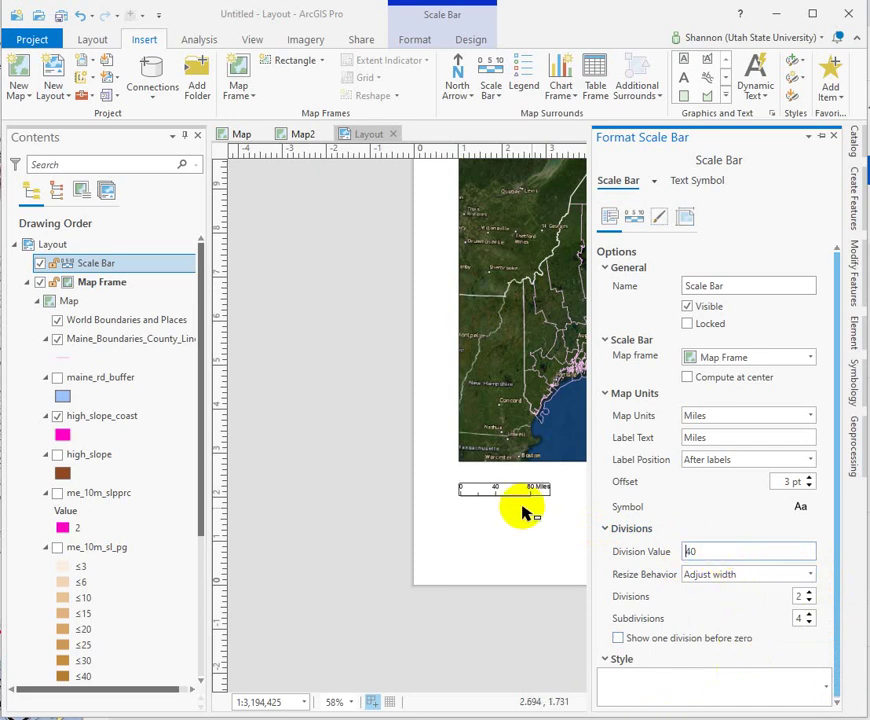
left_click(692, 549)
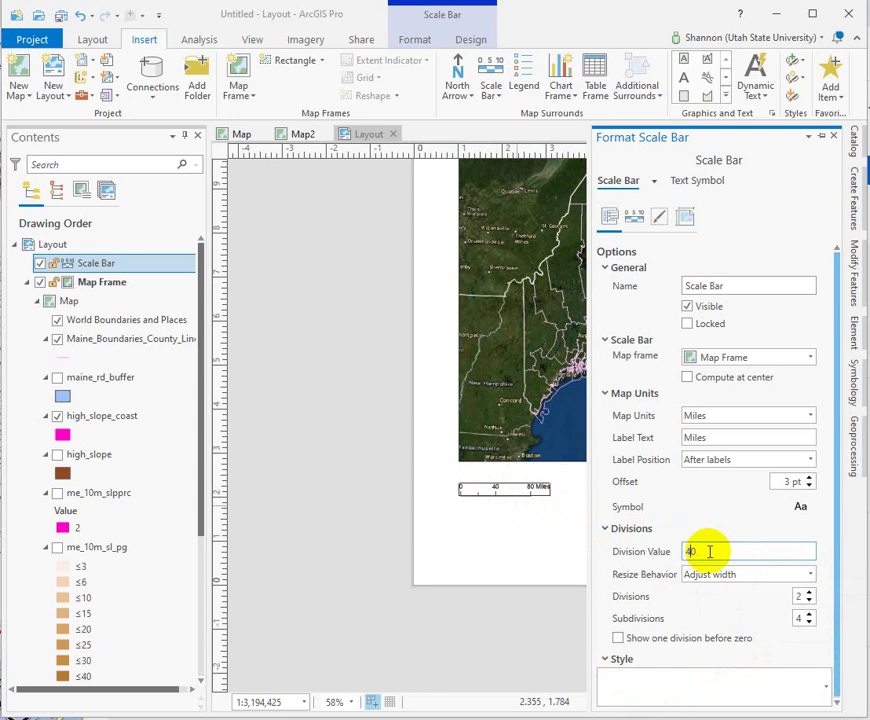
type("5")
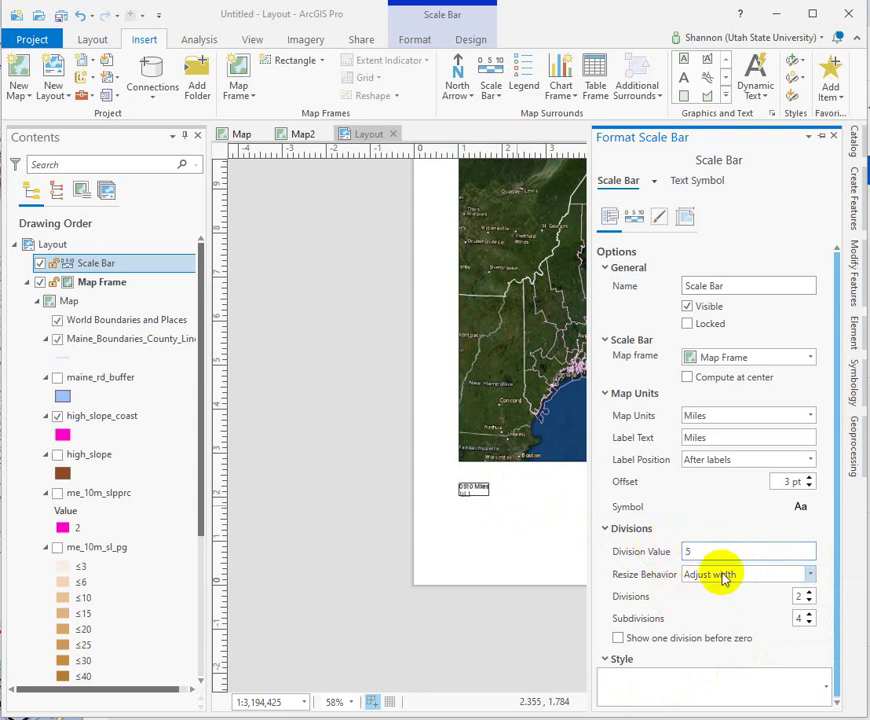
left_click(699, 547)
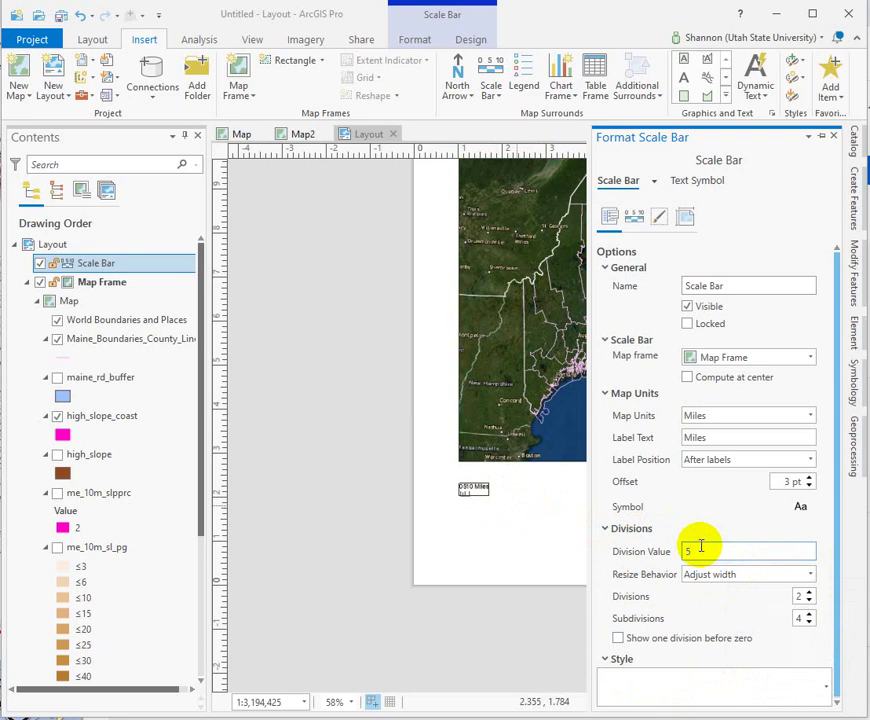
type("0")
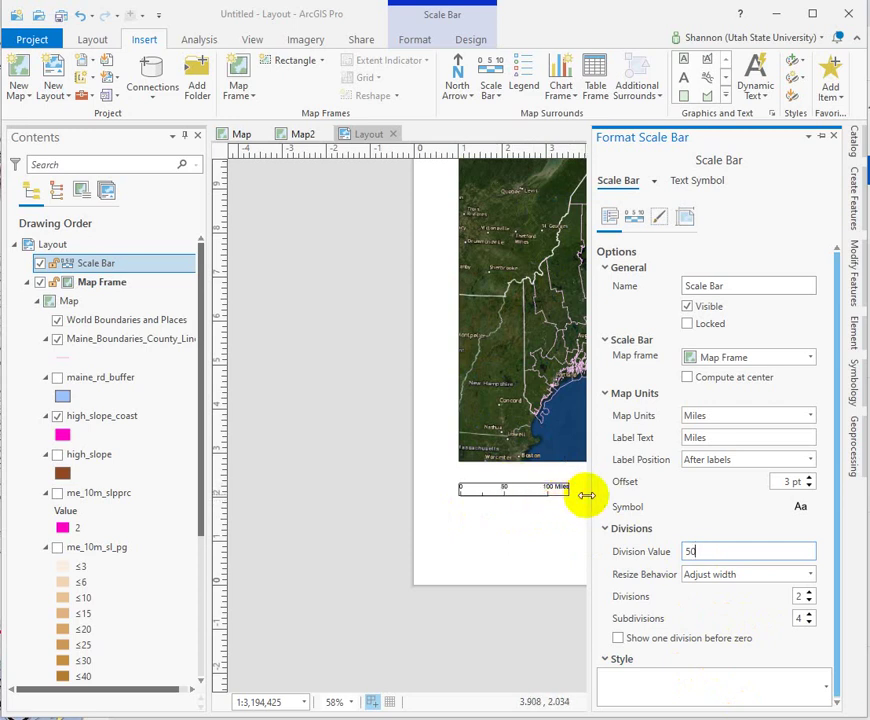
Move the scale bar up slightly to sit just beneath the map frame, then deselect it.
left_click(513, 558)
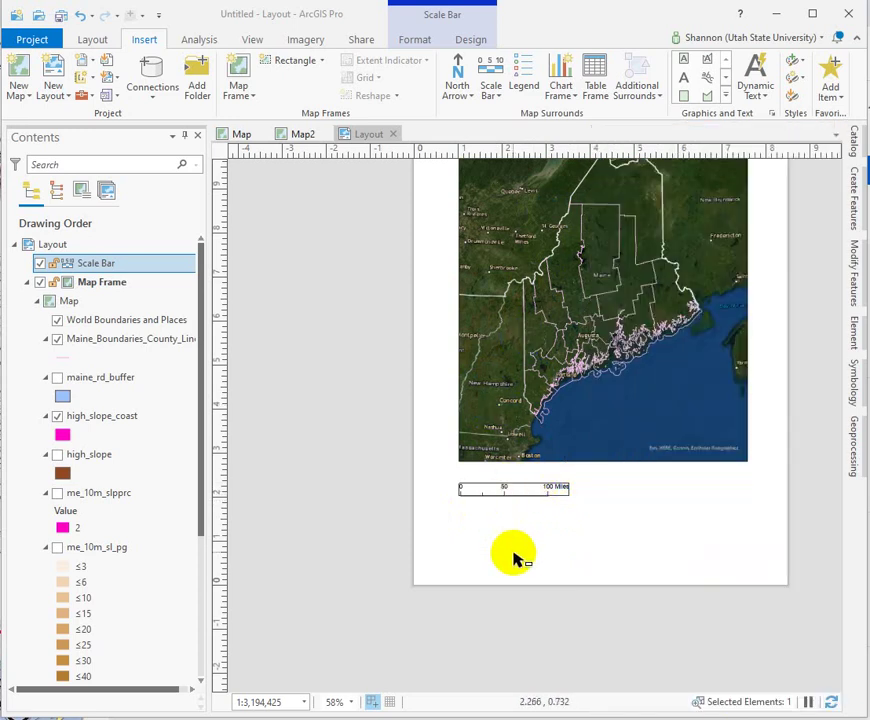
left_click(526, 491)
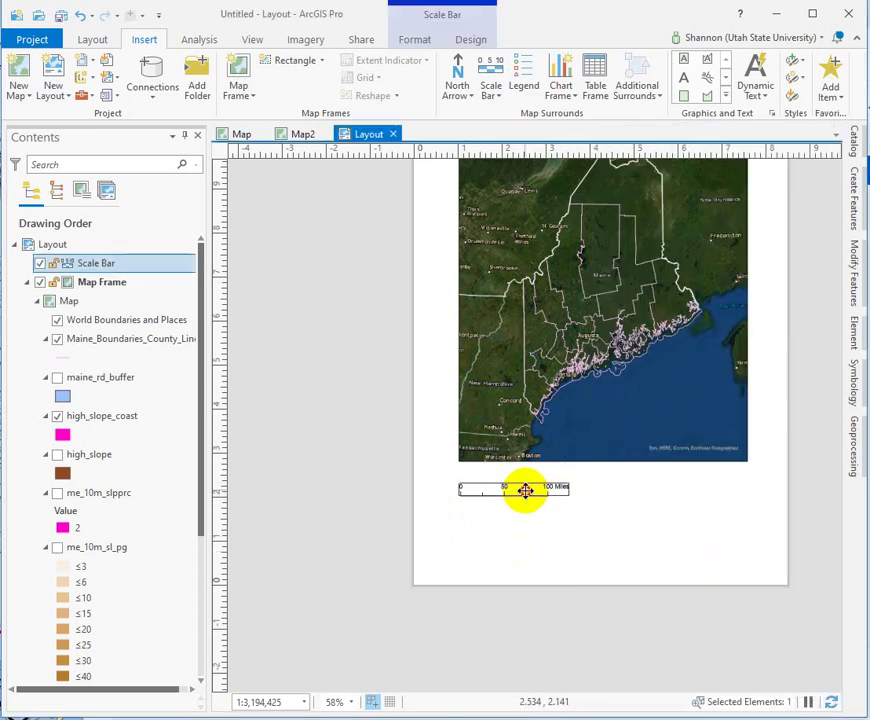
left_click_drag(526, 491, 530, 478)
left_click(443, 509)
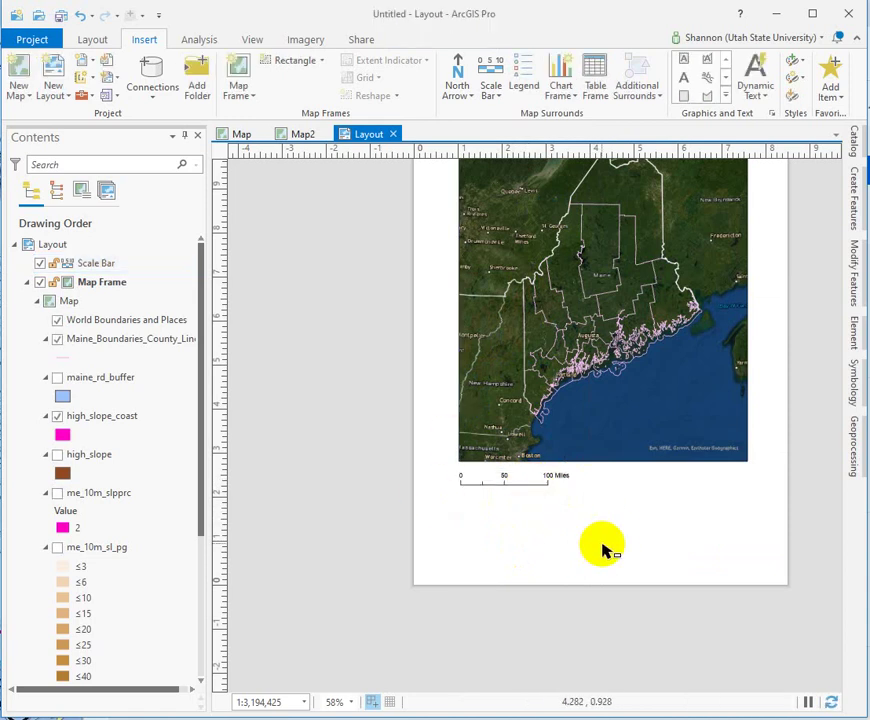